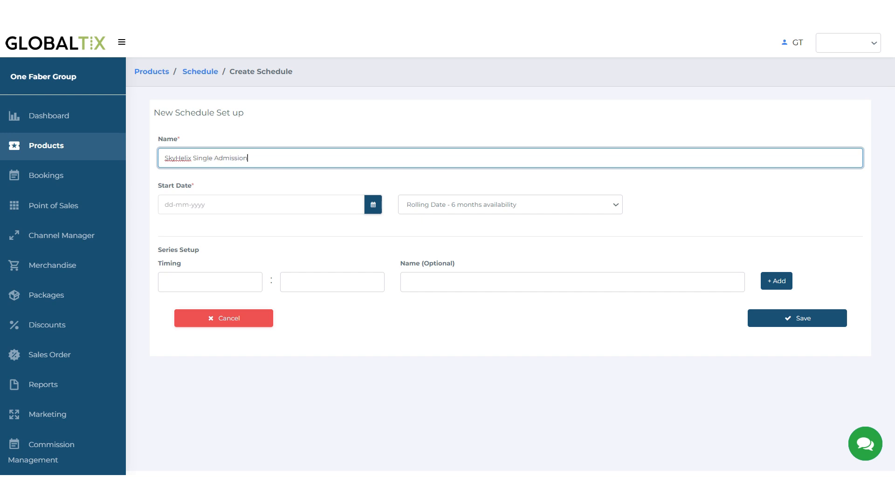
Step: Set the new schedule's start date to 01-Jul-2023
click(651, 193)
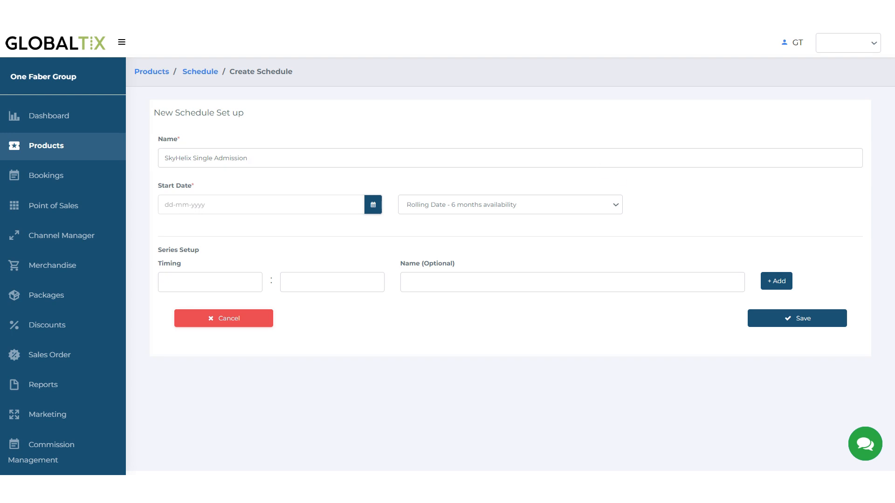
click(373, 205)
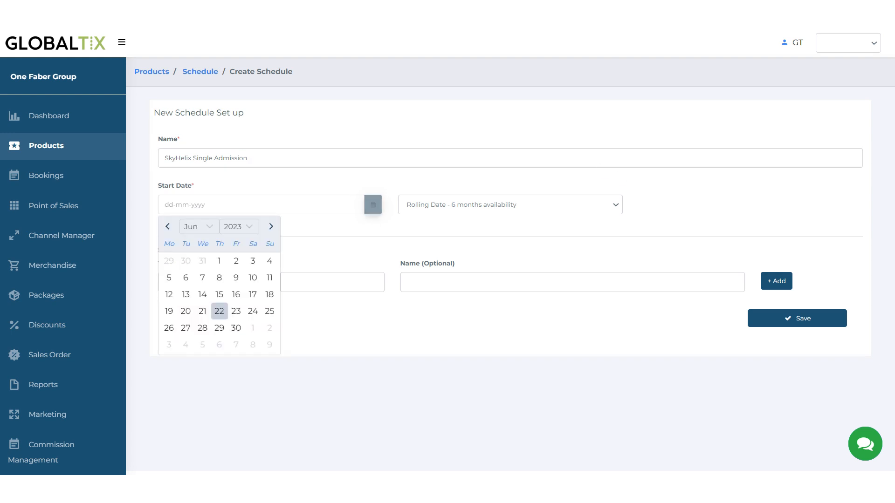
click(271, 227)
click(253, 262)
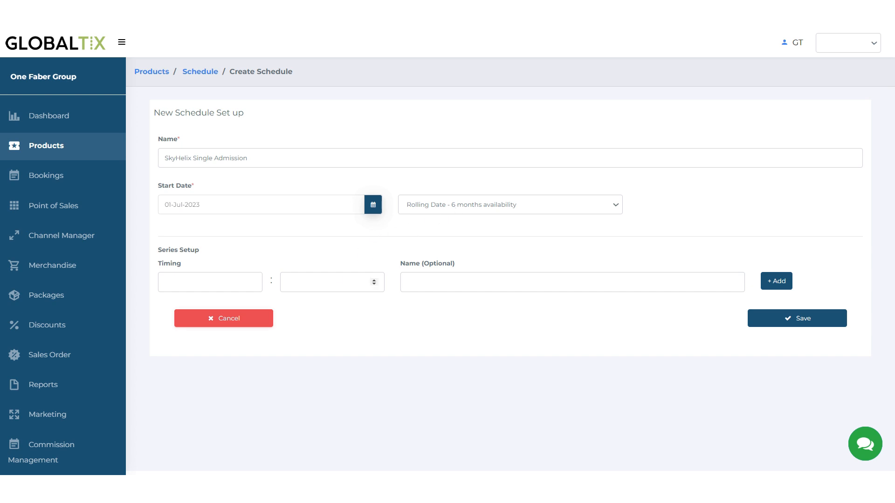
Step: Add two time slots to the schedule's series, 08:00 and 10:00, without names
click(249, 284)
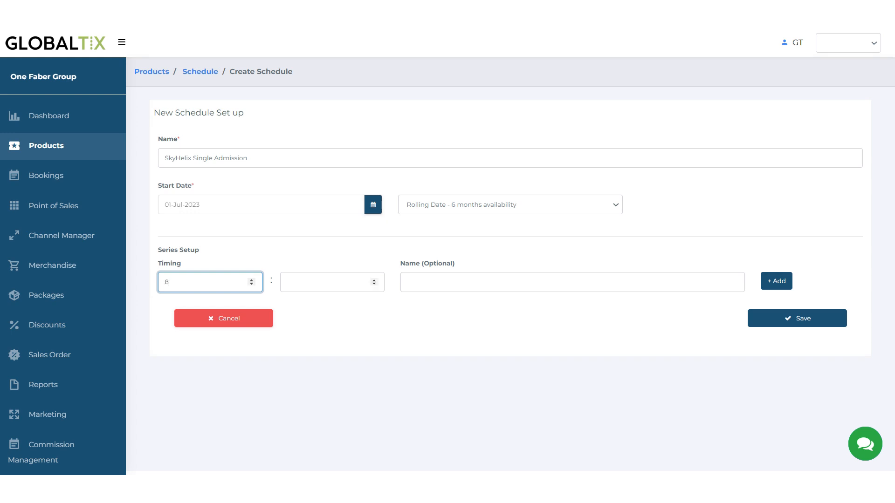
click(322, 282)
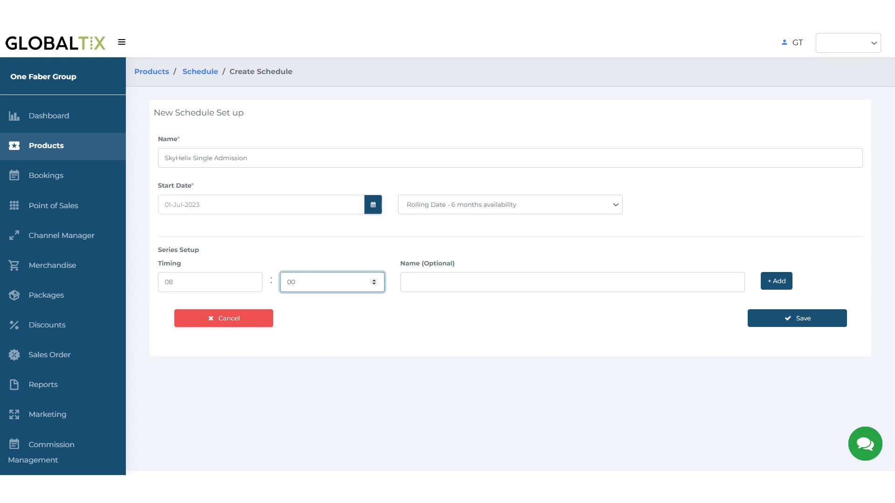
click(778, 282)
scroll(316, 340, down, 1)
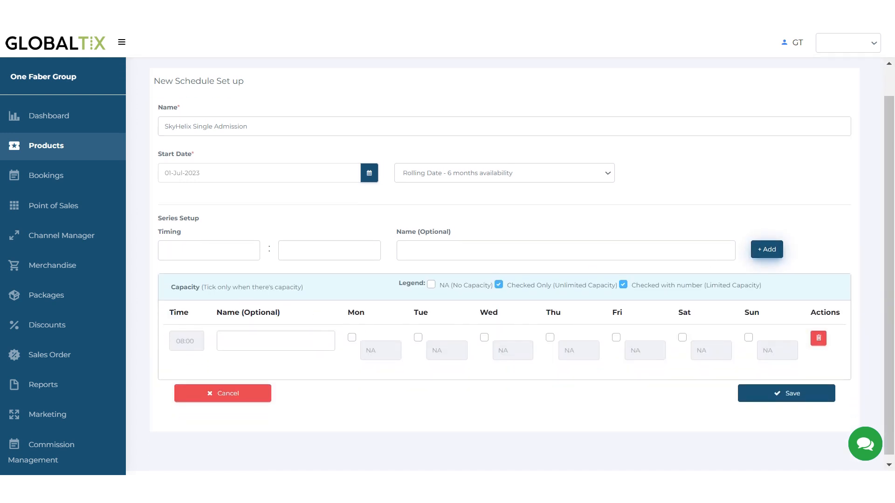
click(240, 250)
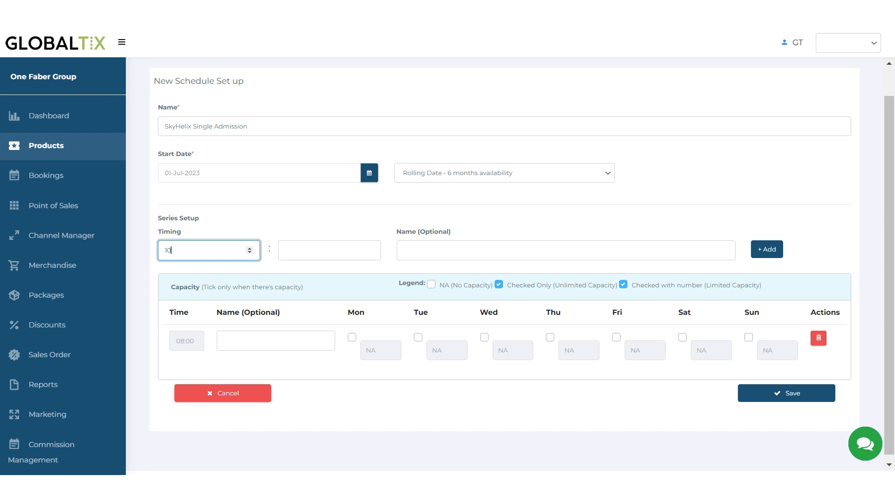
click(326, 251)
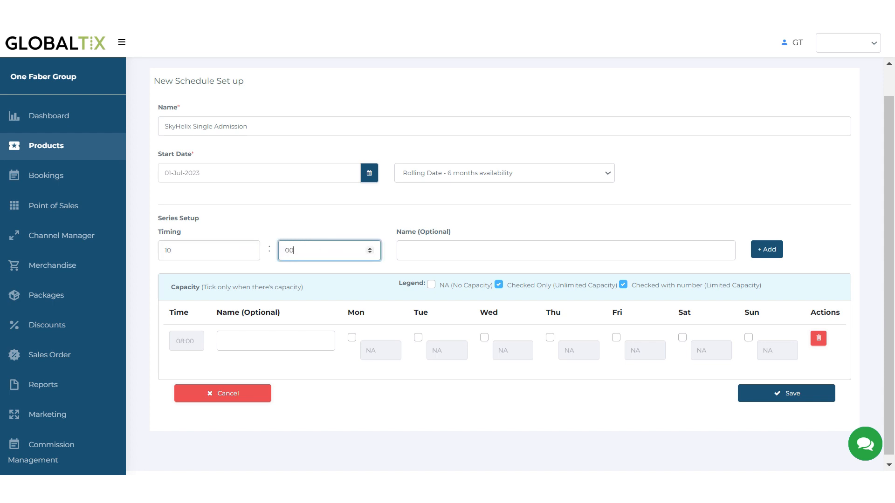
click(772, 251)
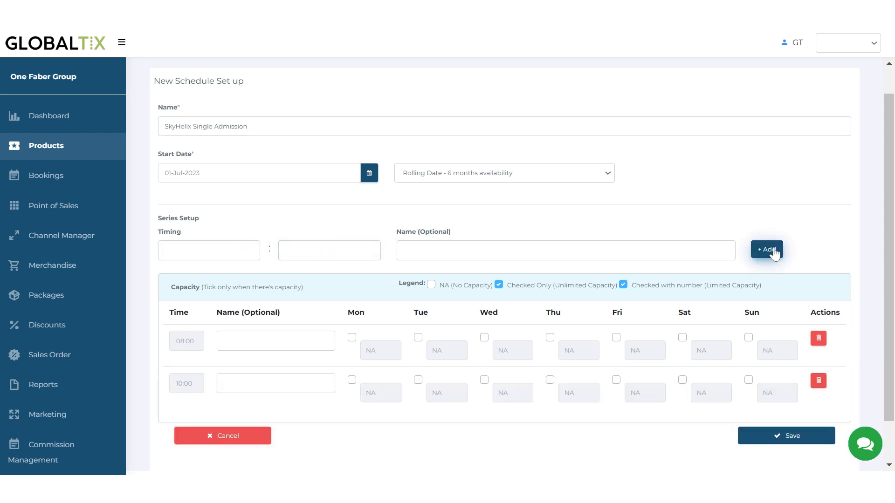
Step: Enable unlimited capacity for the 10:00 slot on Saturday and Sunday
scroll(765, 279, down, 1)
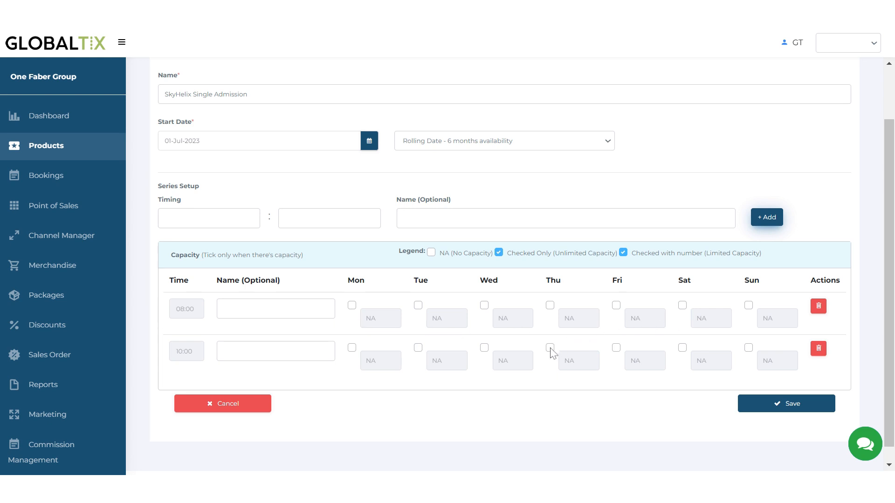
click(682, 347)
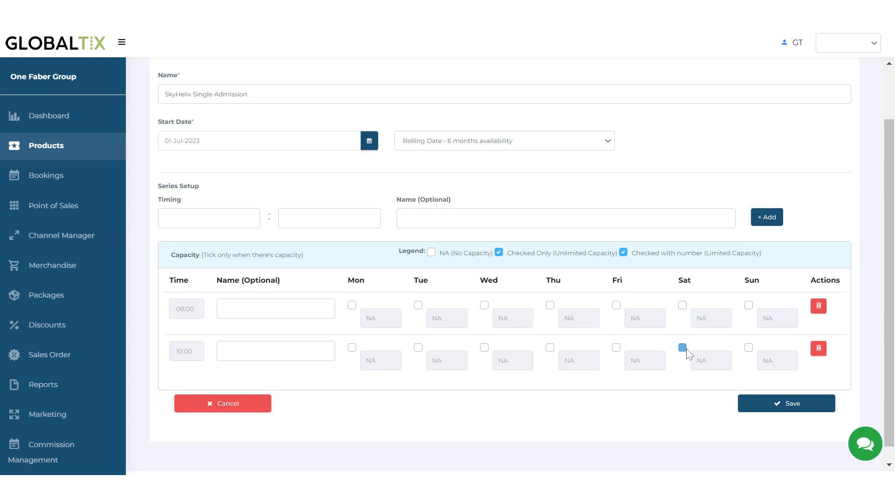
click(749, 348)
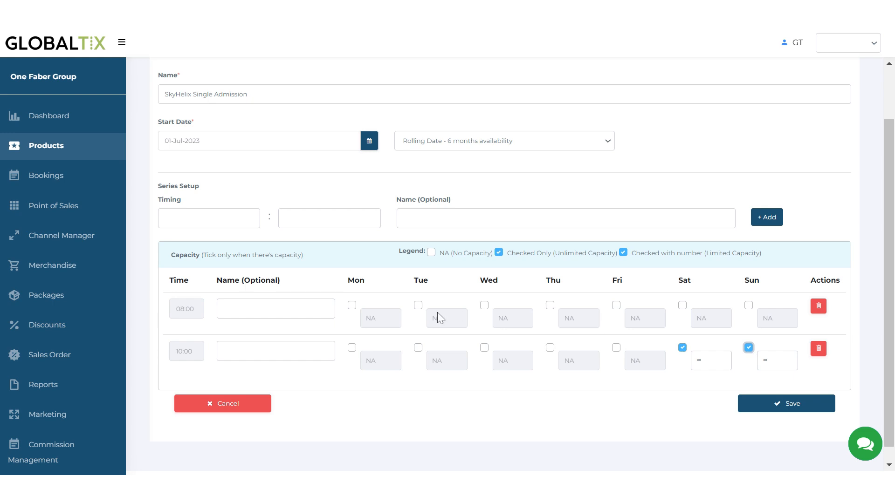
Step: Enable capacity for the 08:00 slot on every day from Monday to Sunday
click(352, 305)
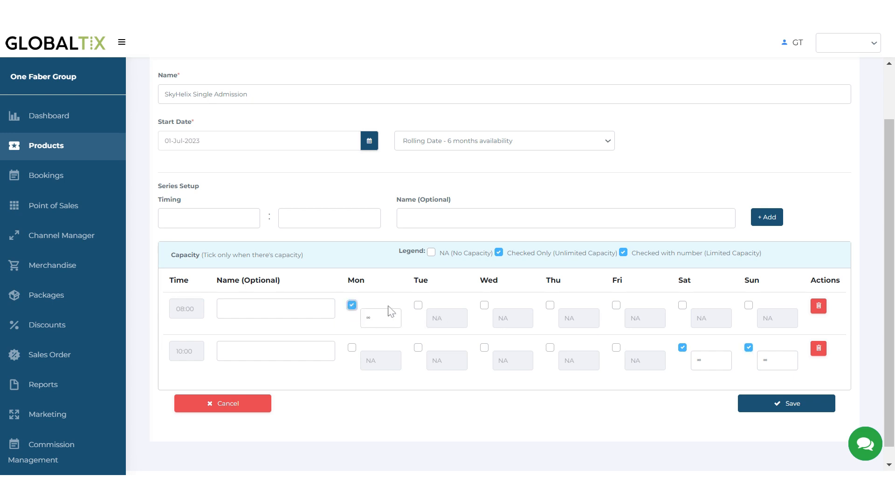
click(418, 305)
click(484, 306)
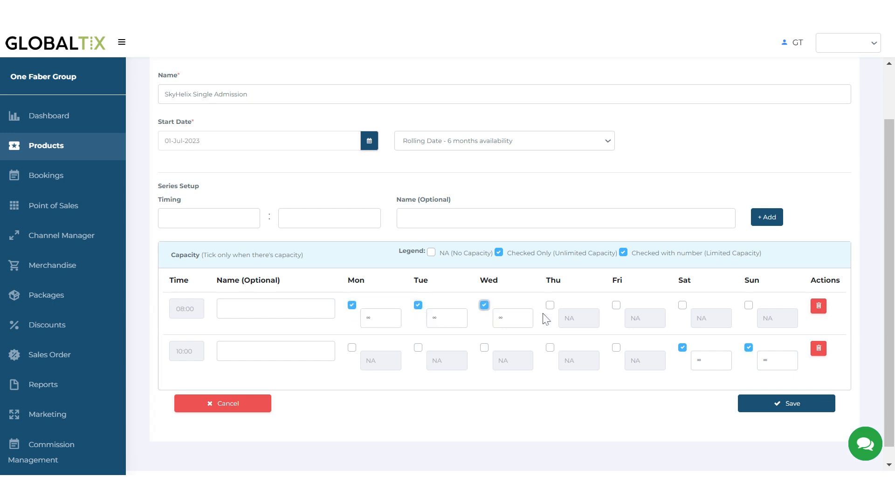
click(550, 305)
click(616, 305)
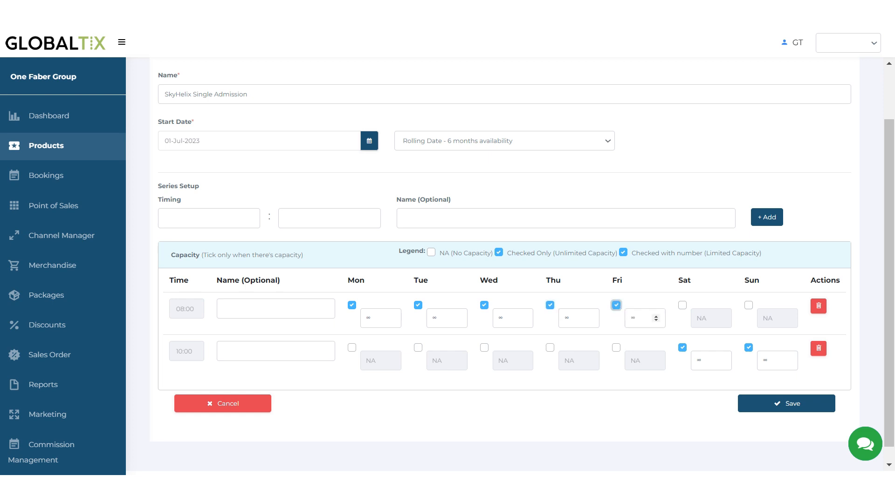
click(682, 305)
click(749, 305)
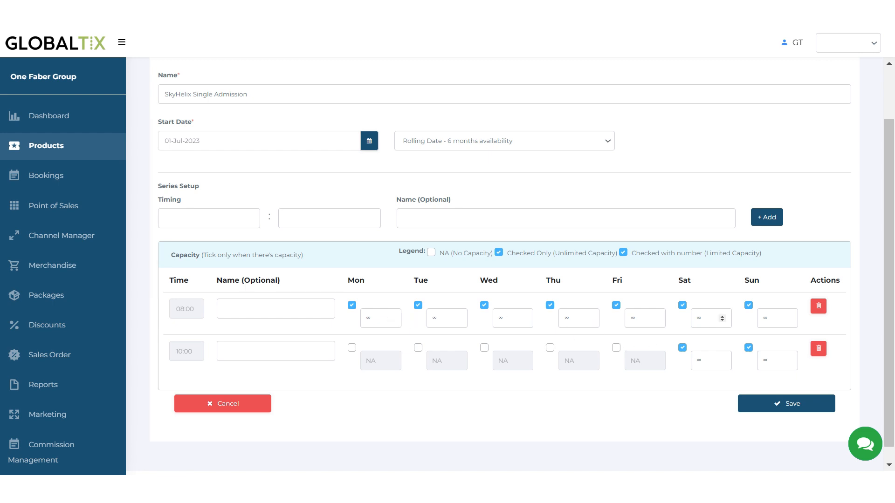
Step: Limit the 08:00 slot's weekend capacity, with 10 for Saturday, and save the schedule
click(698, 318)
click(764, 319)
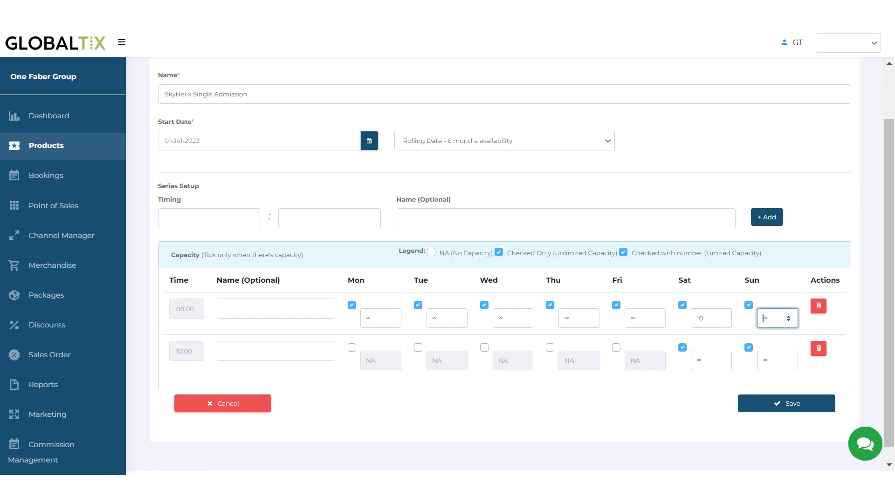
click(776, 296)
click(799, 405)
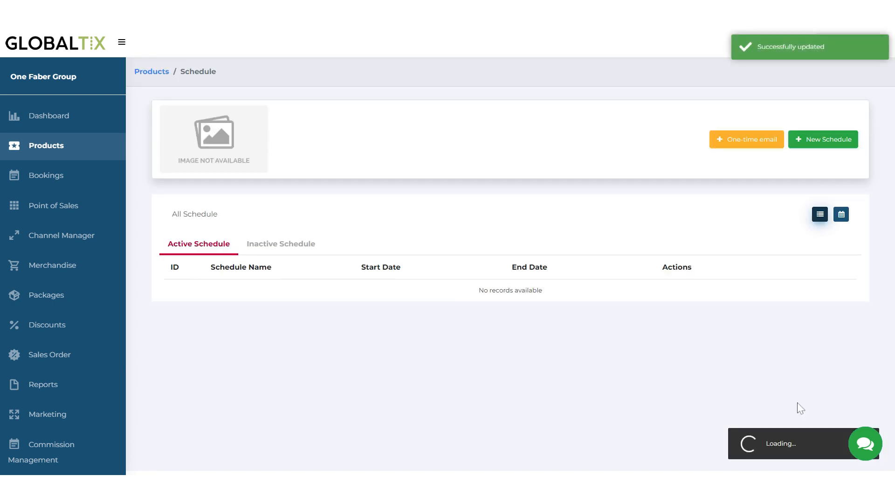
Step: Open the SkyHelix Sentosa (Single Admission) ticket of the SKYHELIX SENTOSA product for editing
click(63, 151)
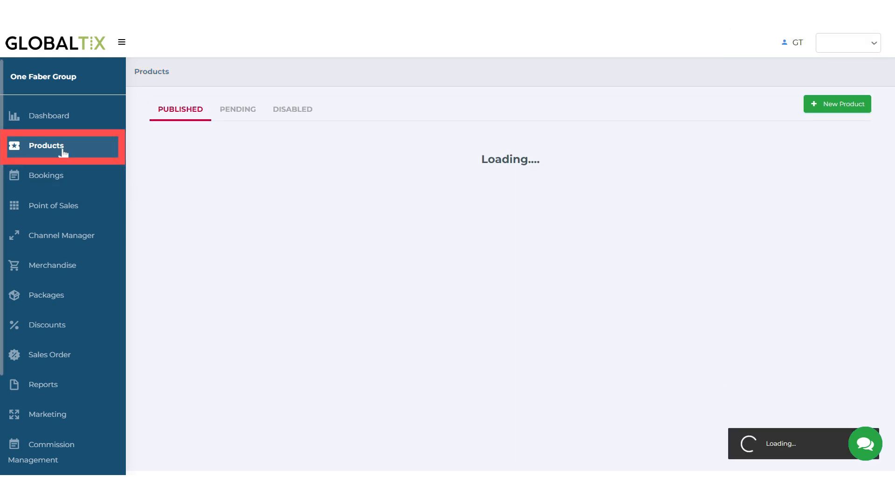
click(459, 205)
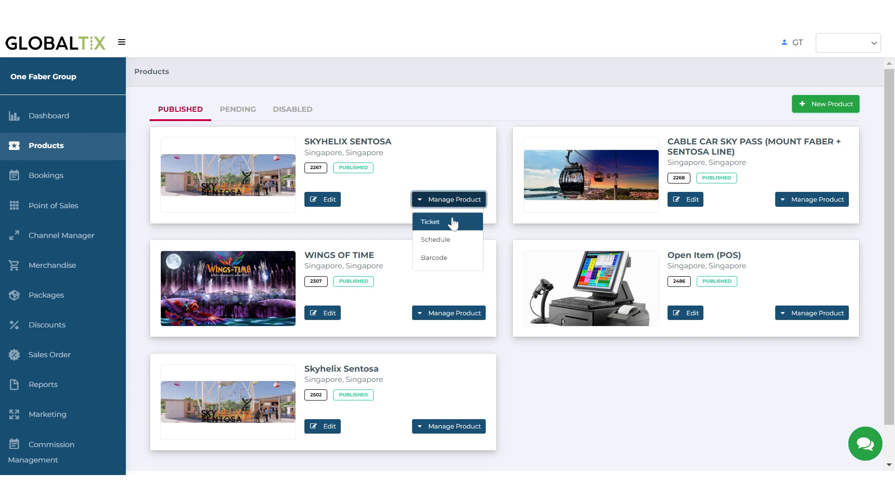
click(452, 222)
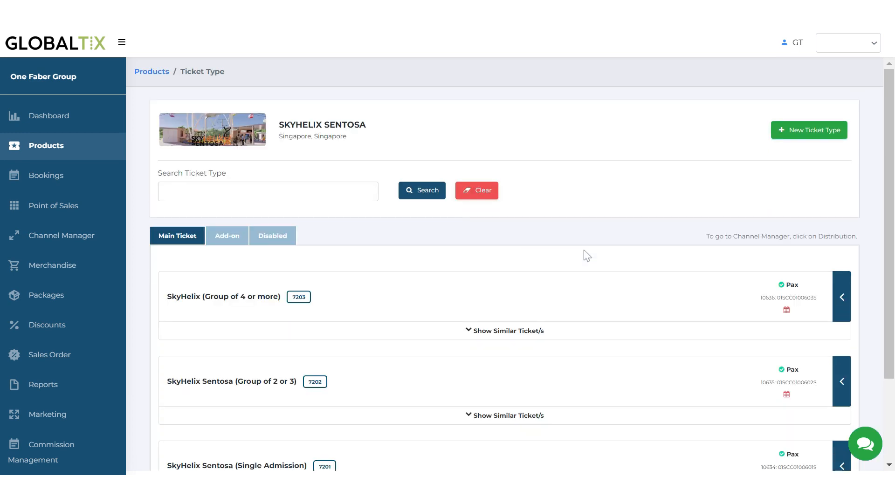
scroll(597, 258, down, 3)
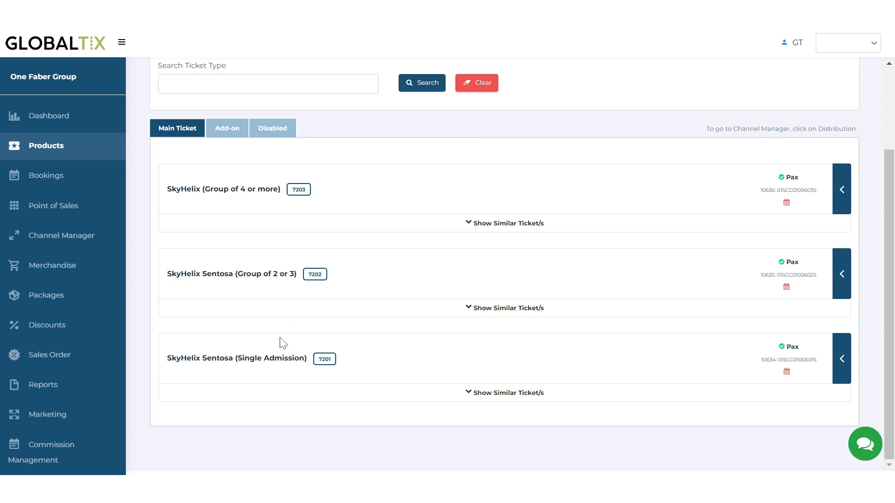
click(841, 362)
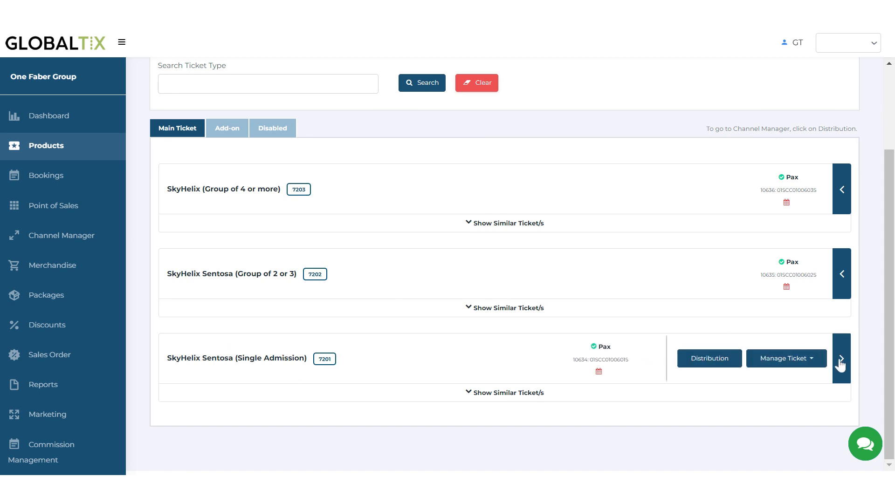
click(812, 363)
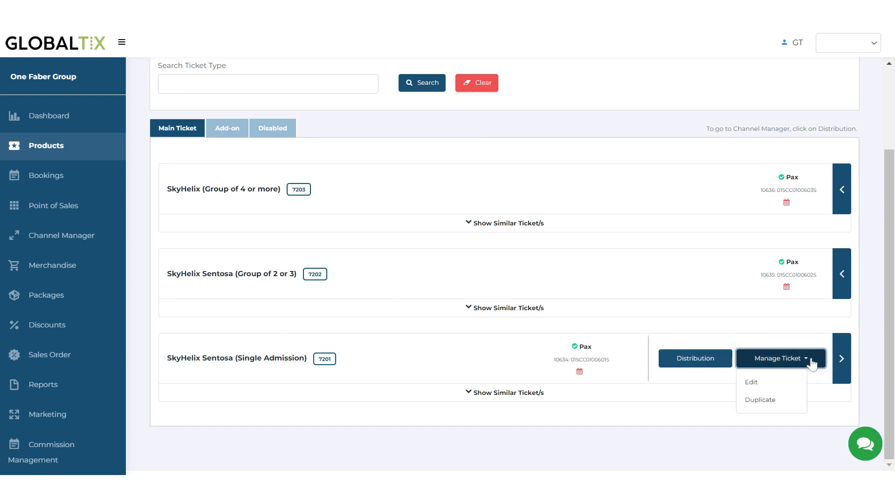
click(764, 381)
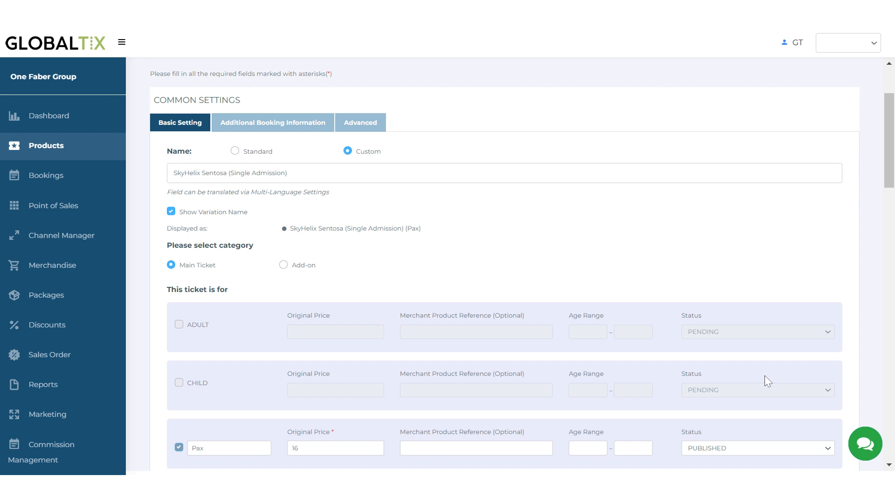
Step: Assign the SkyHelix Single Admission schedule to the ticket's Schedule/Capacity setting and save the ticket
scroll(434, 283, down, 20)
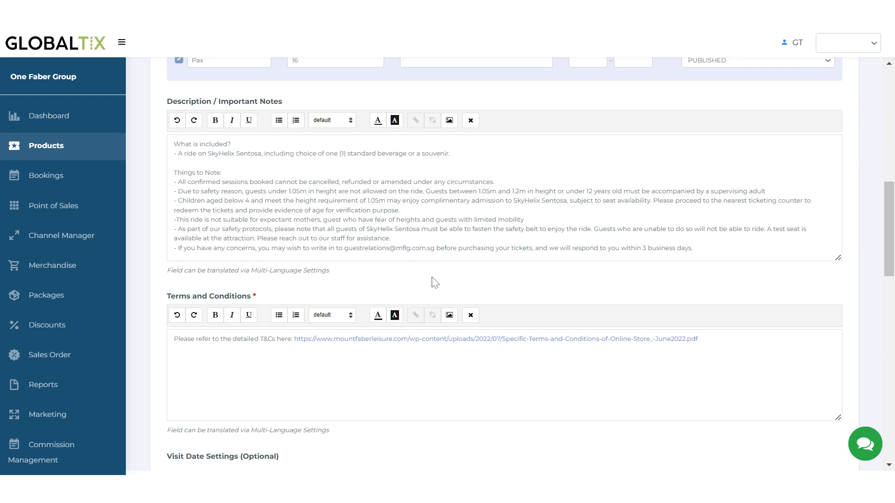
scroll(433, 283, down, 1)
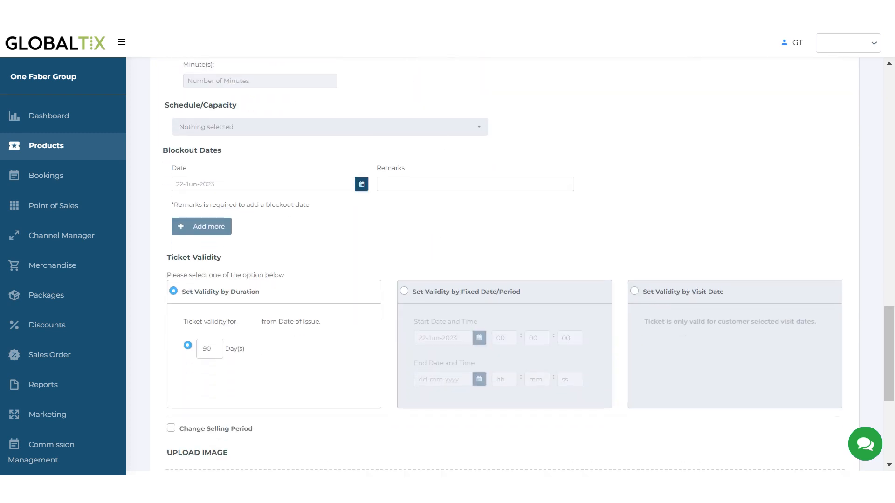
click(456, 130)
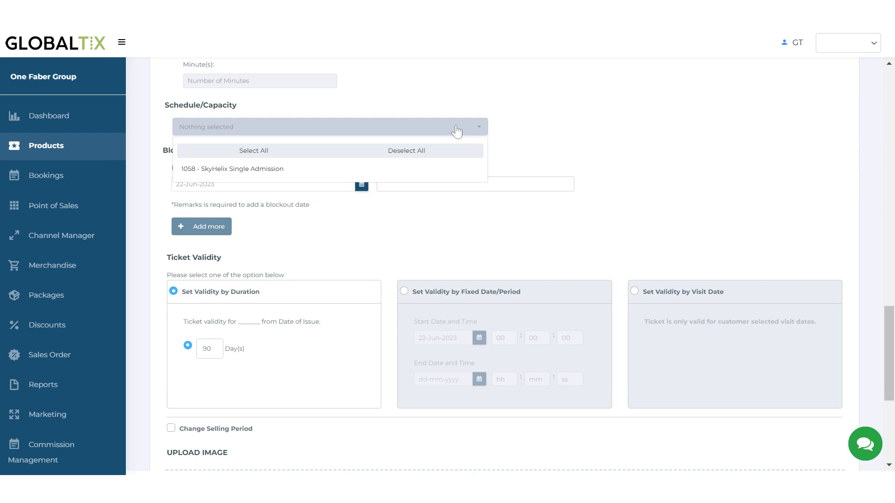
click(439, 170)
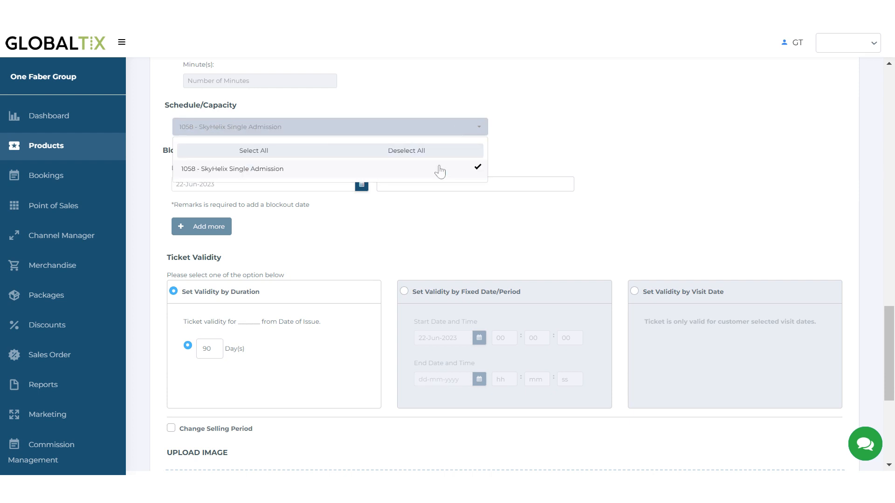
click(559, 141)
scroll(559, 142, up, 3)
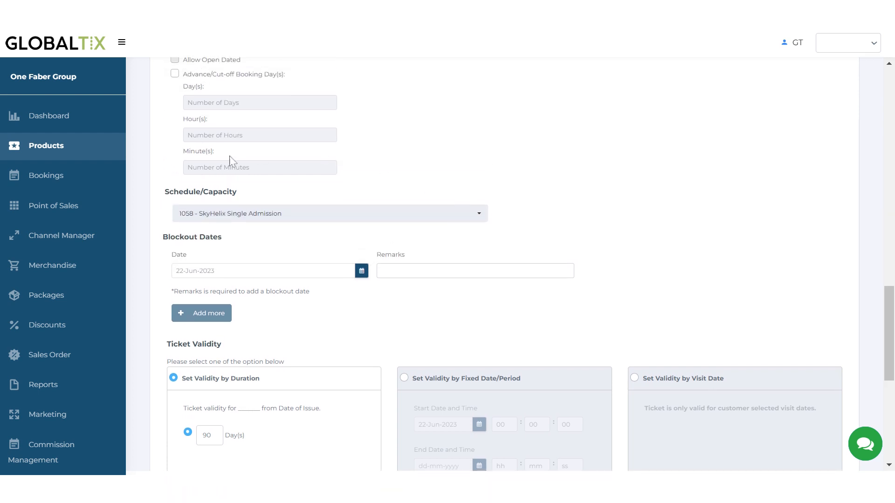
scroll(242, 179, down, 4)
scroll(242, 179, down, 4)
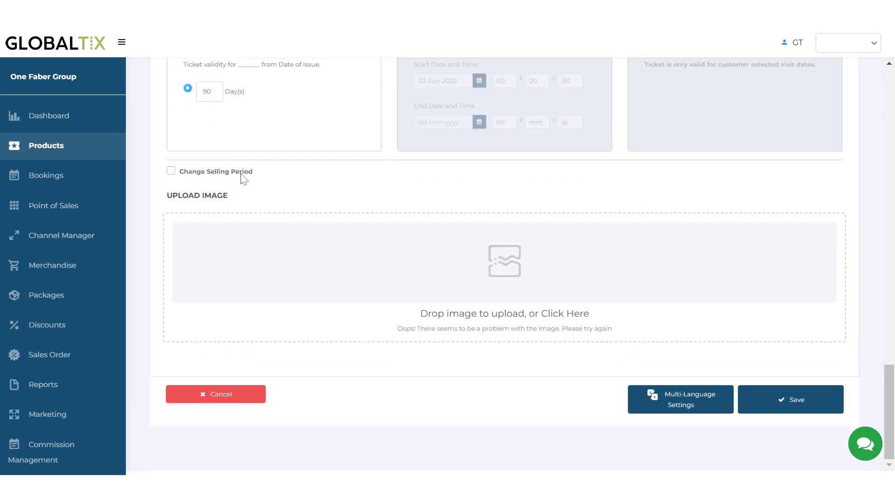
click(786, 404)
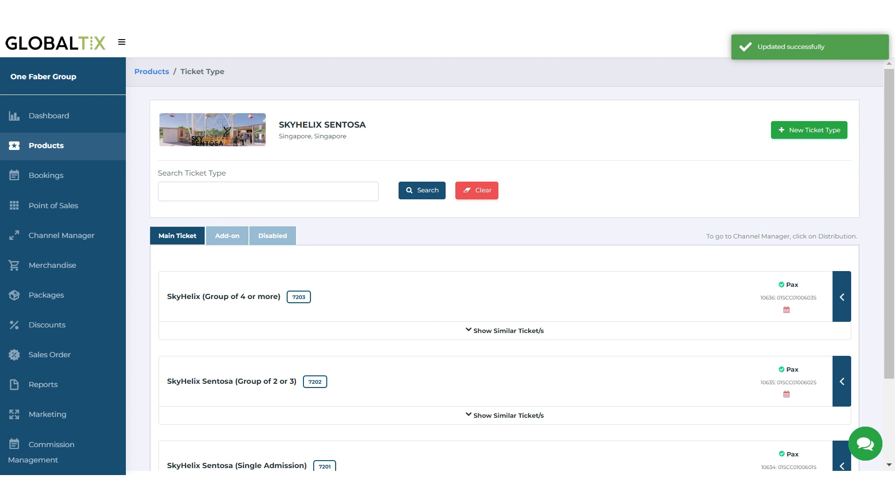
Step: Open the schedule list of the published SKYHELIX SENTOSA product (2267)
click(39, 152)
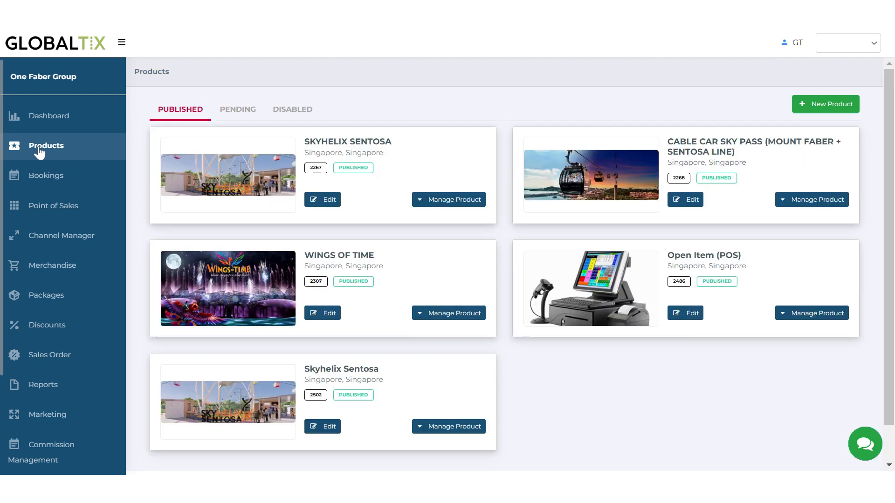
click(431, 201)
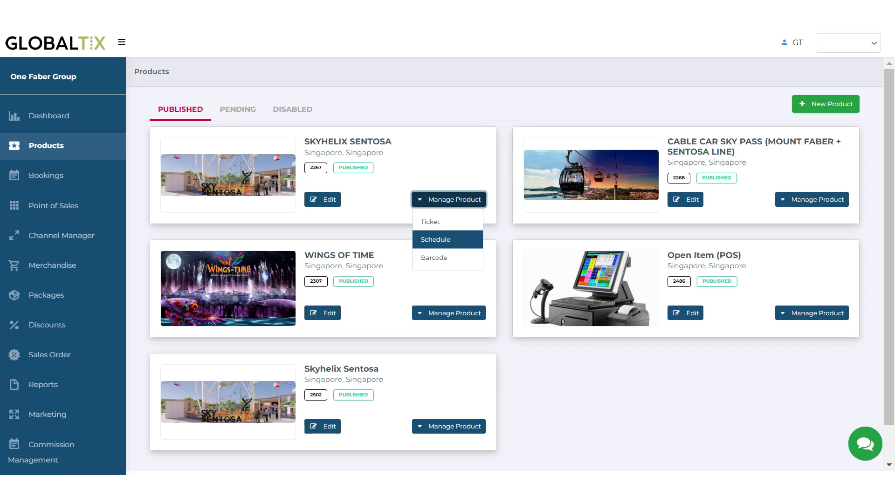
click(446, 240)
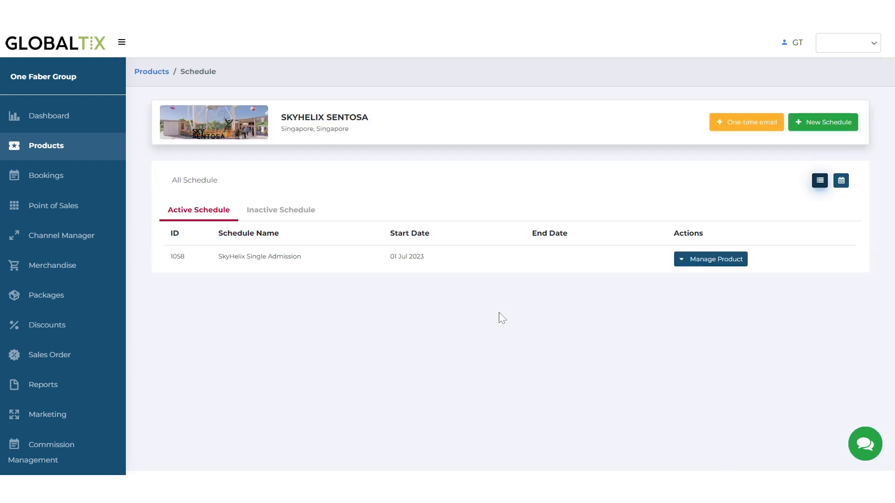
Step: Set the total capacity of the 08:00 timeslot on 1 July 2023 to 0 in the SkyHelix Single Admission schedule's calendar view
click(705, 264)
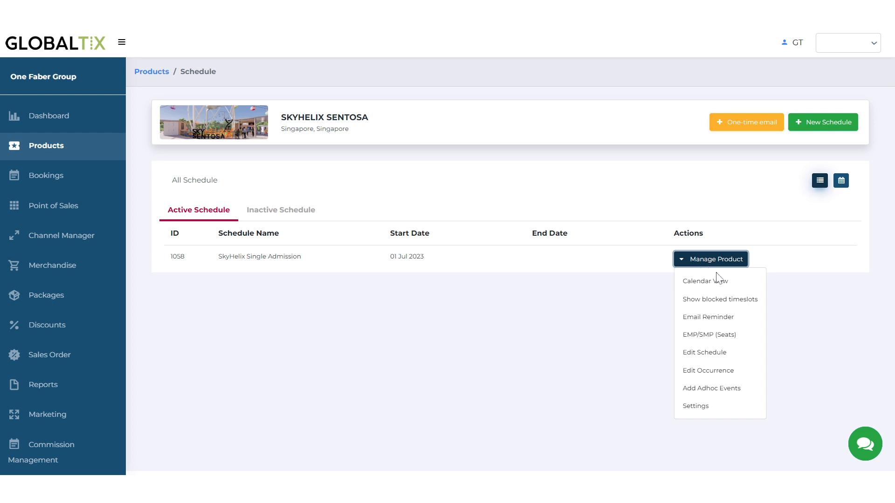
click(718, 281)
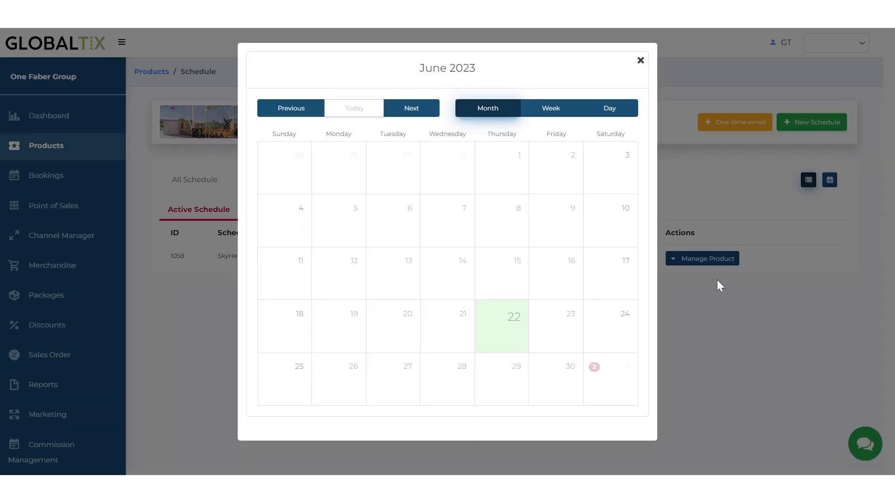
click(417, 111)
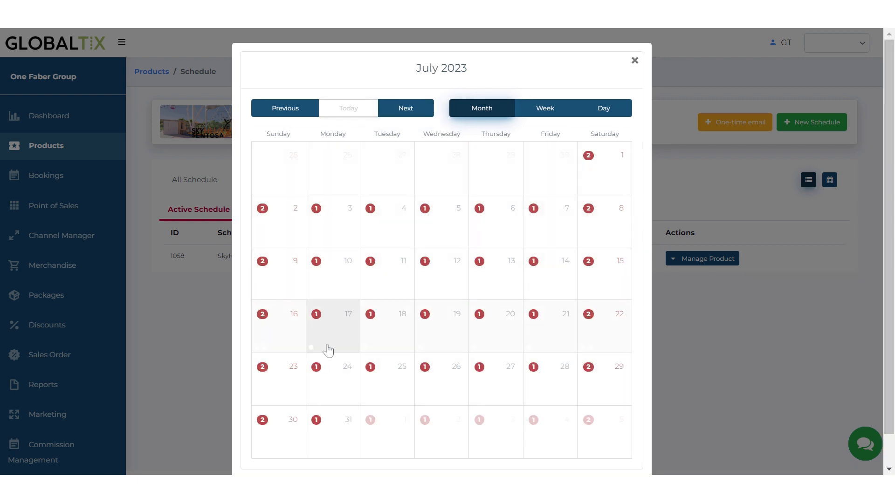
click(597, 172)
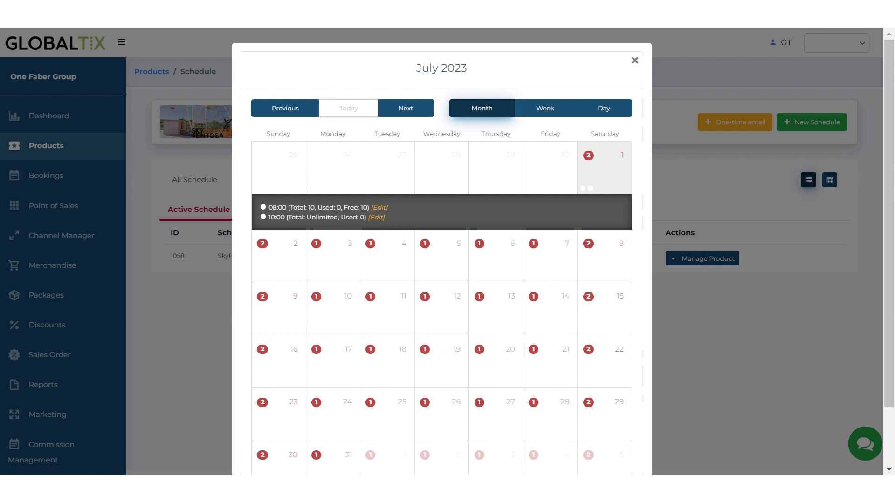
click(385, 210)
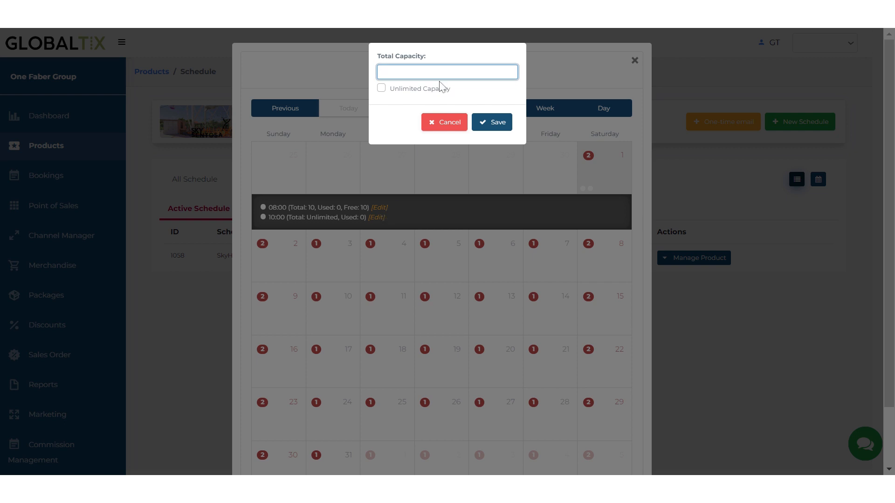
text(0)
click(492, 122)
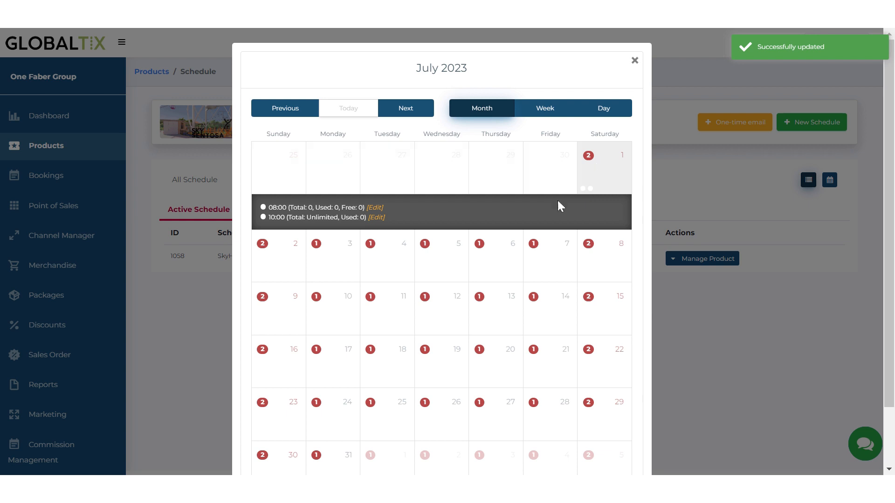
scroll(550, 232, down, 2)
scroll(606, 196, up, 2)
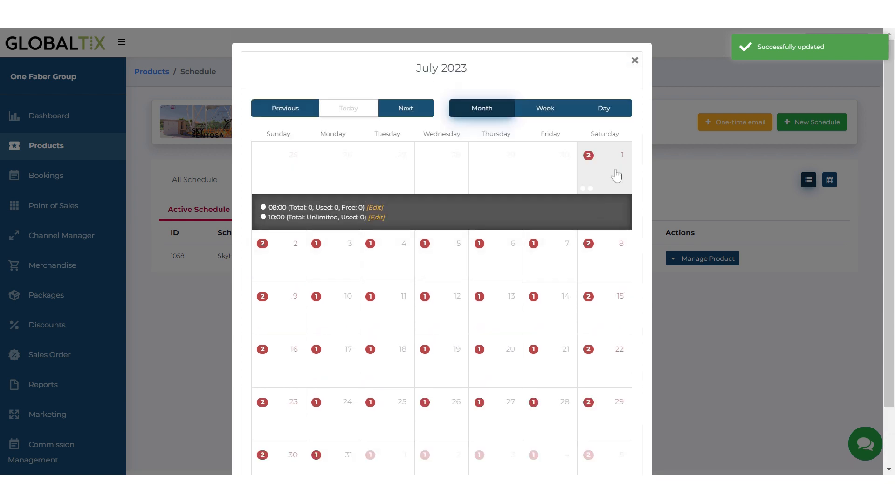
click(634, 61)
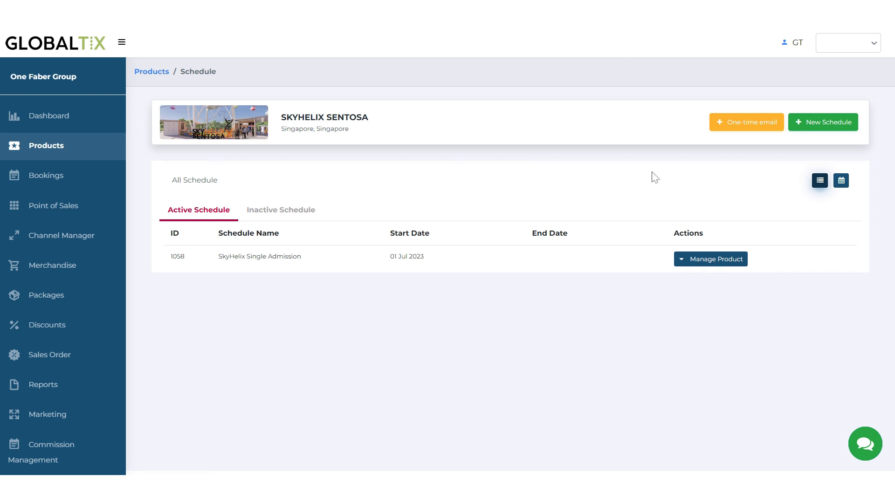
Step: Search the SkyHelix Single Admission schedule's blocked and sold-out timeslots for a different month of 2023
click(698, 260)
click(712, 301)
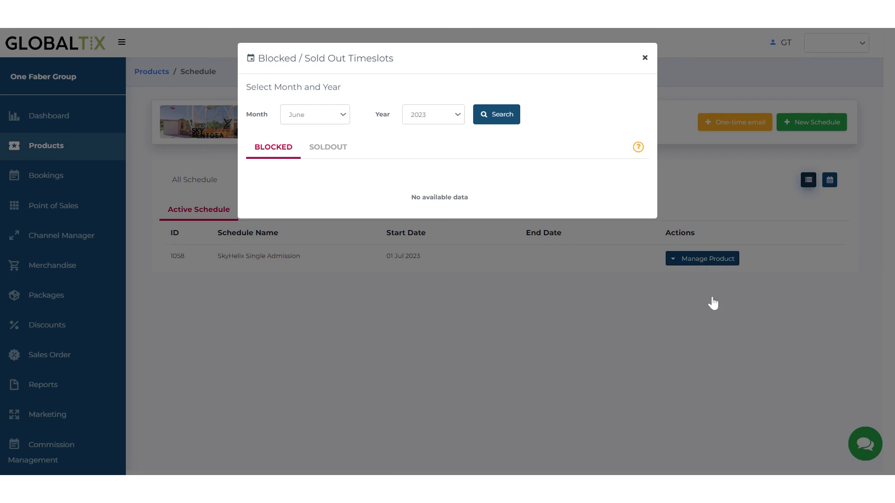
click(346, 120)
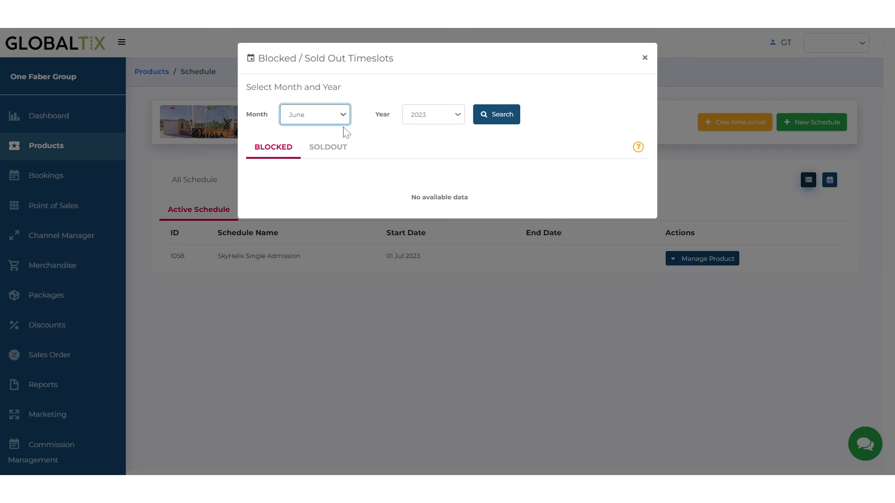
click(337, 200)
click(494, 121)
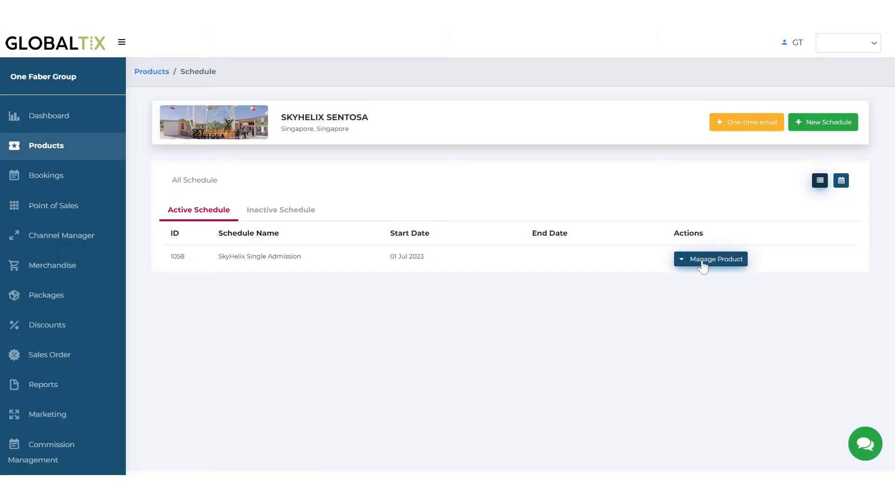
Step: Schedule a customer email reminder 2 days in advance for the SkyHelix Single Admission schedule, viewing the default email template before submitting
click(703, 262)
click(712, 317)
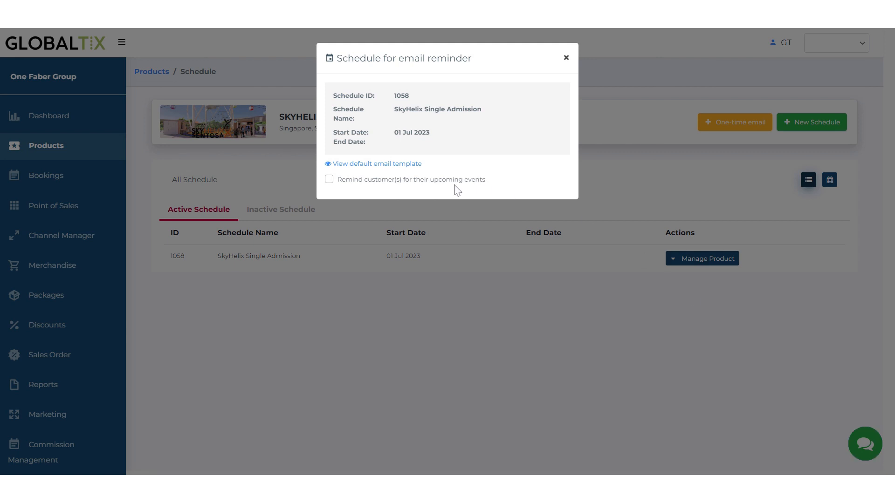
click(330, 180)
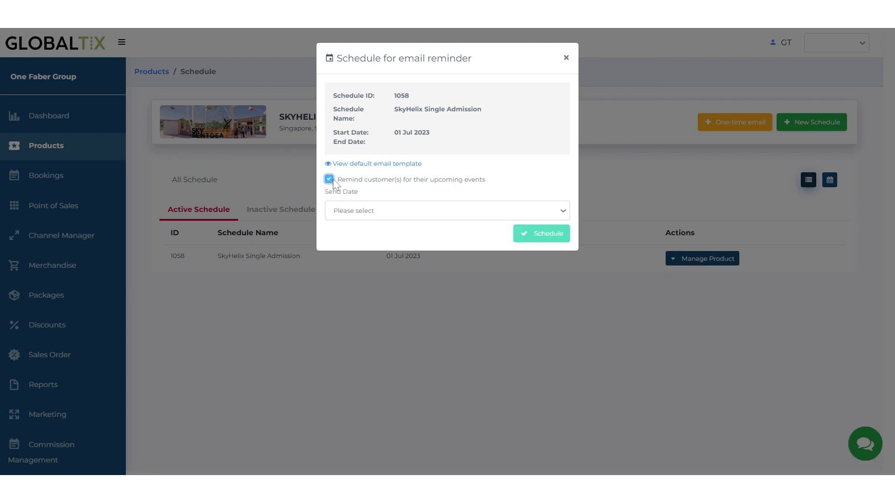
click(456, 219)
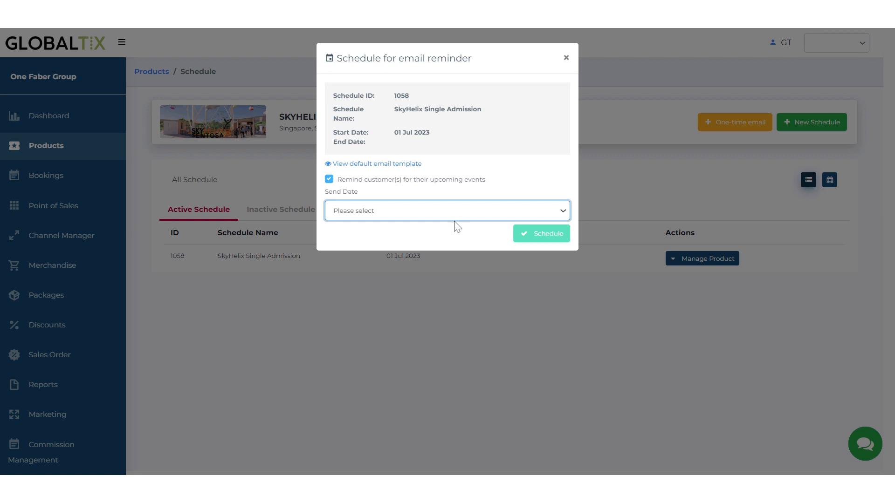
click(451, 242)
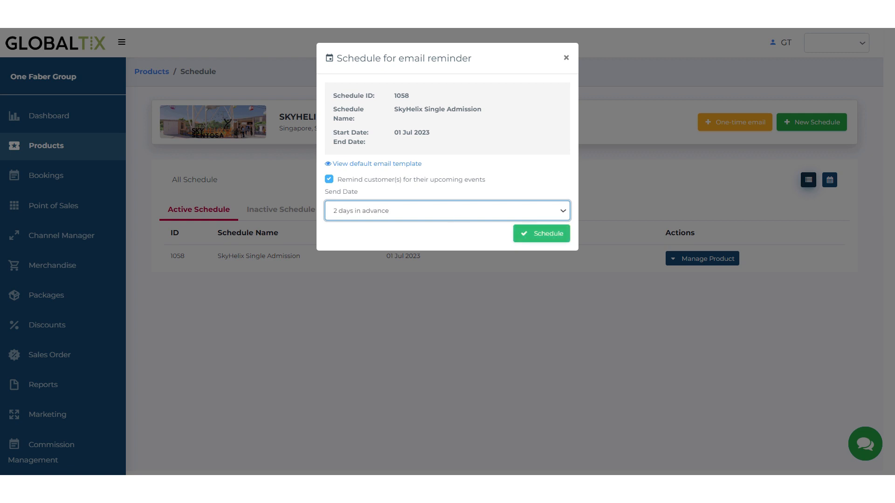
click(403, 166)
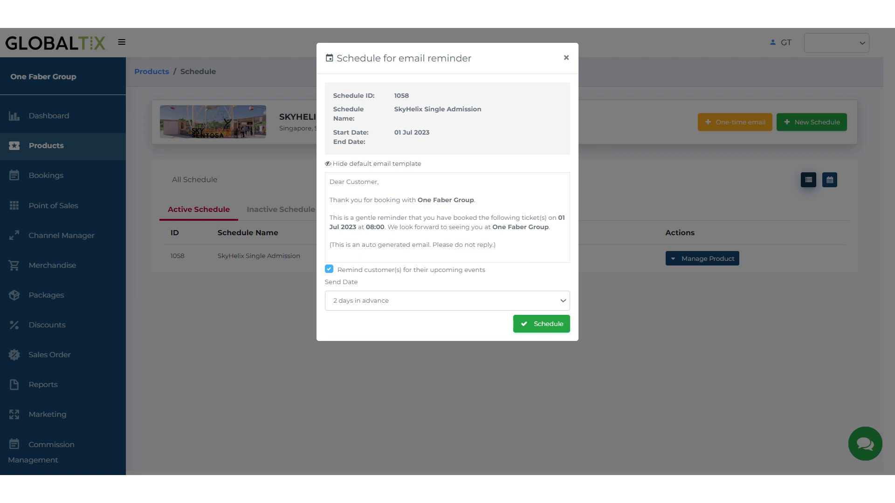
click(564, 330)
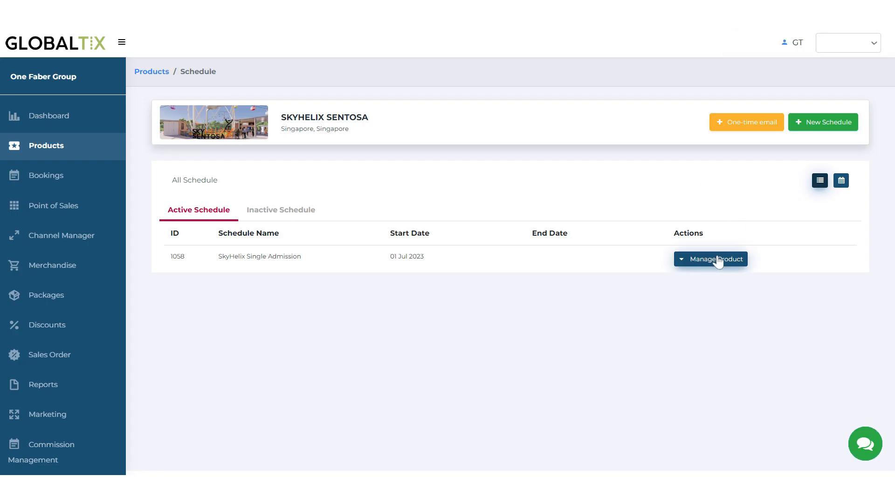
Step: View the EMP/SMP (Seats) assignment of the SkyHelix Single Admission schedule and close it without submitting
click(716, 261)
click(726, 335)
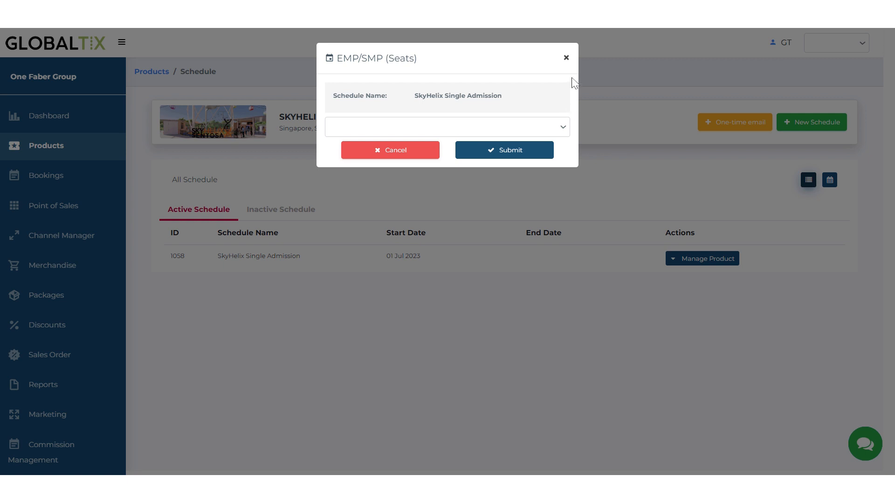
click(566, 59)
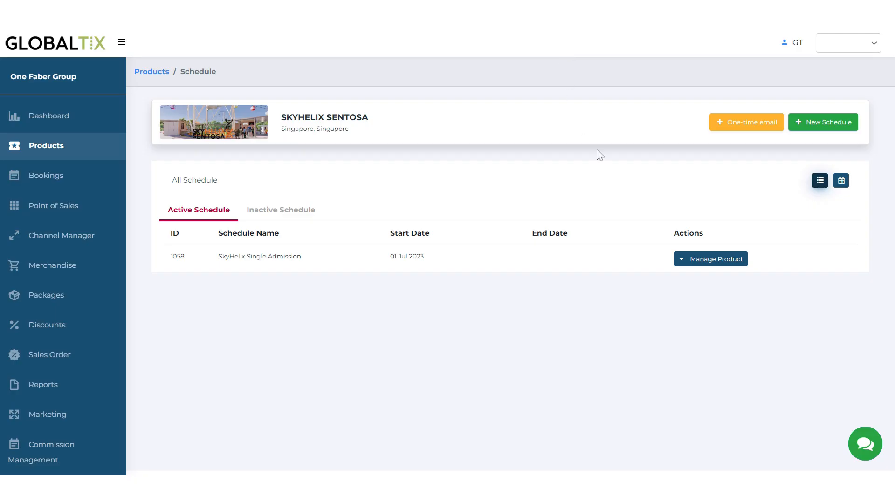
Step: Open the SkyHelix Single Admission schedule for editing, review its dates, timeslots and daily capacities, and save it
click(701, 260)
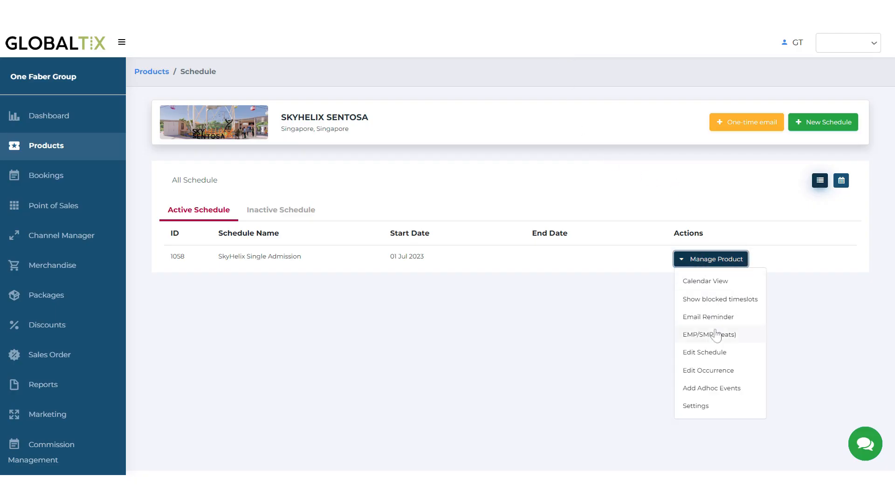
click(726, 359)
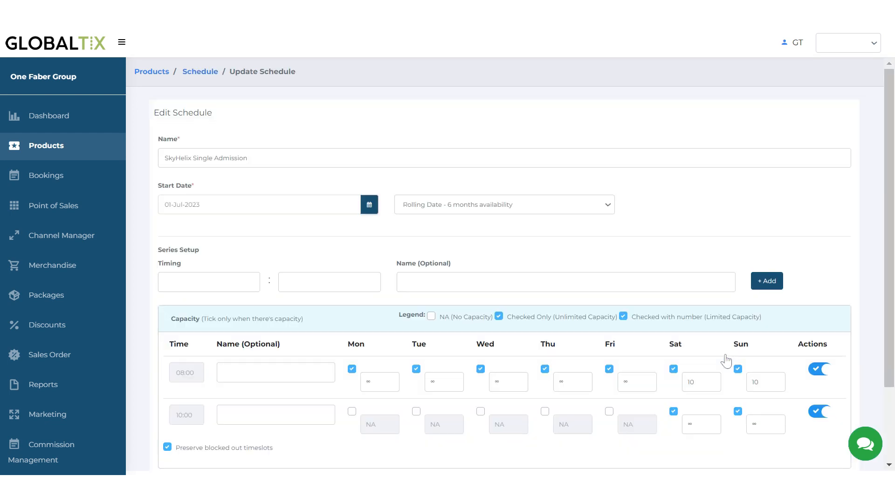
scroll(676, 232, down, 2)
scroll(675, 232, up, 1)
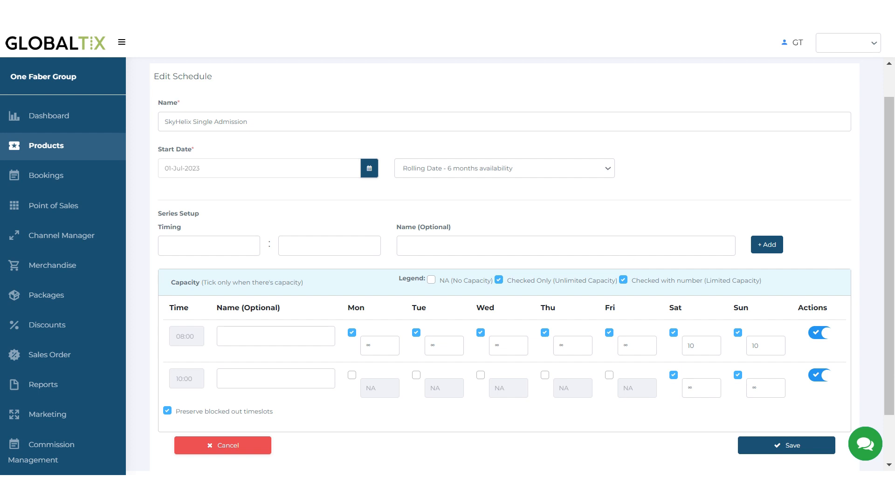
scroll(504, 261, down, 1)
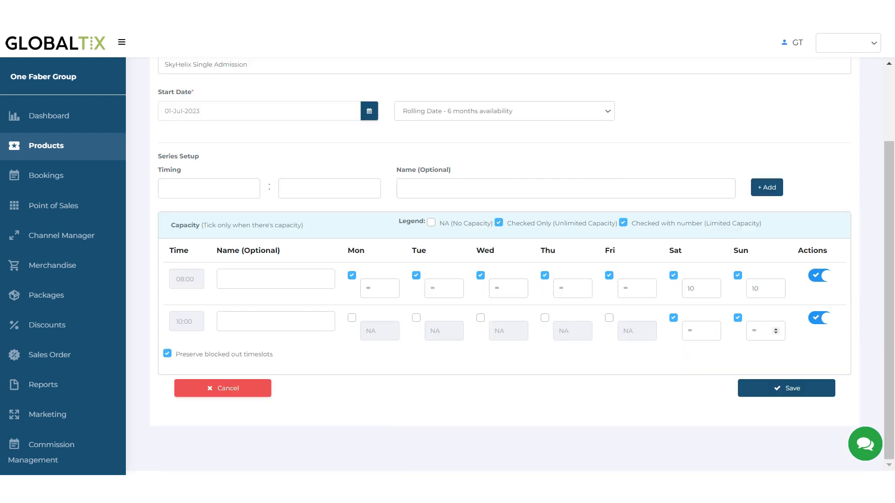
click(801, 395)
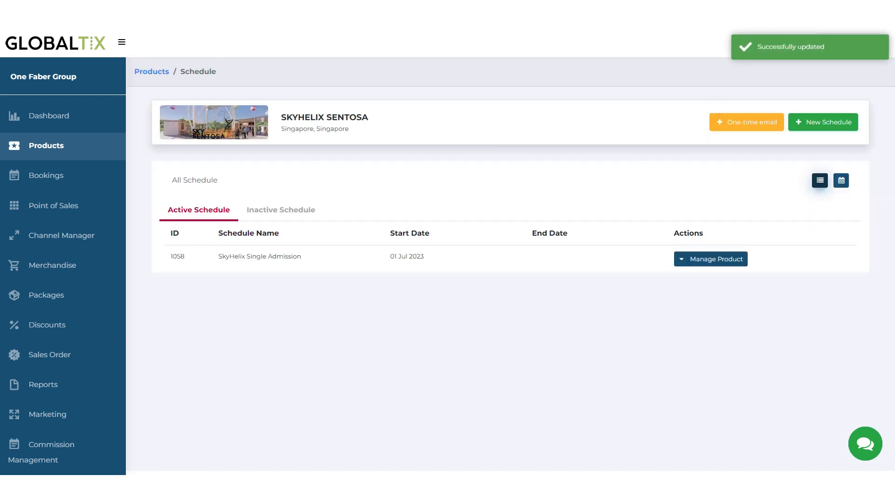
Step: Examine the Edit Occurrence form of the SkyHelix Single Admission schedule, including the 08:00 slot's Saturday capacity
click(735, 262)
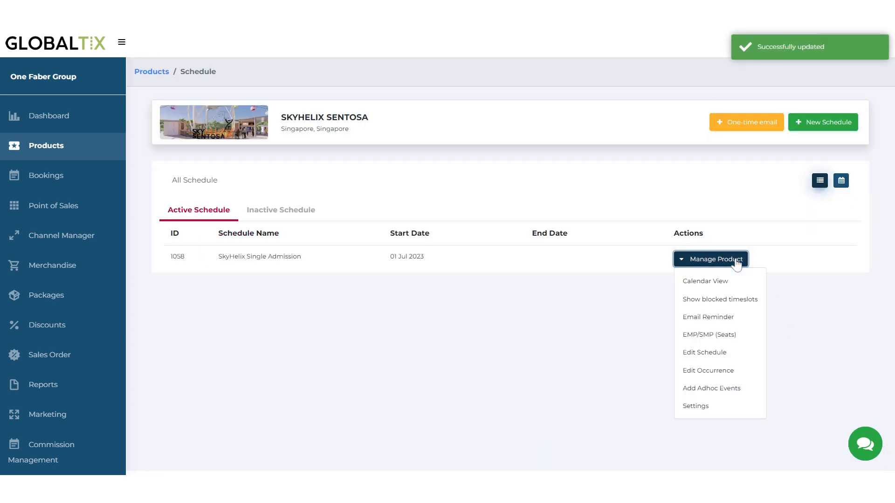
click(730, 373)
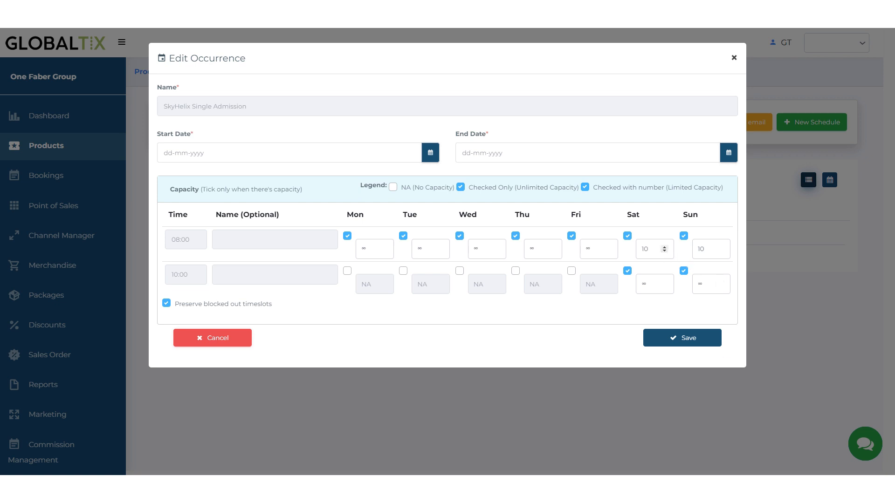
click(651, 249)
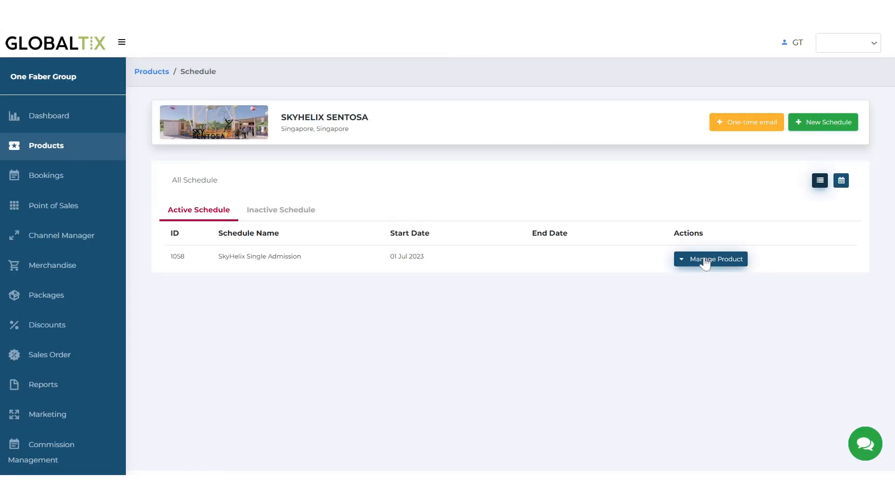
Step: Add an ad hoc event on 21-Jun-2023 at 10:00 with unlimited capacity to the SkyHelix Single Admission schedule
click(705, 261)
click(709, 389)
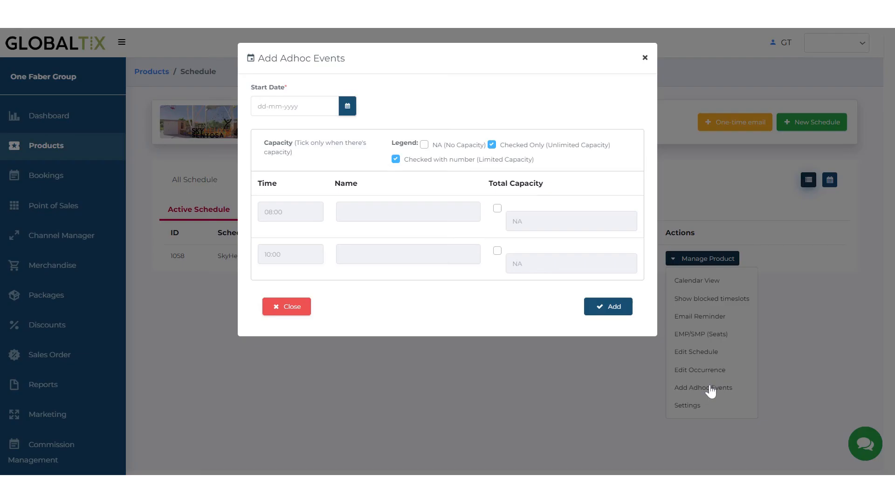
click(498, 251)
click(351, 108)
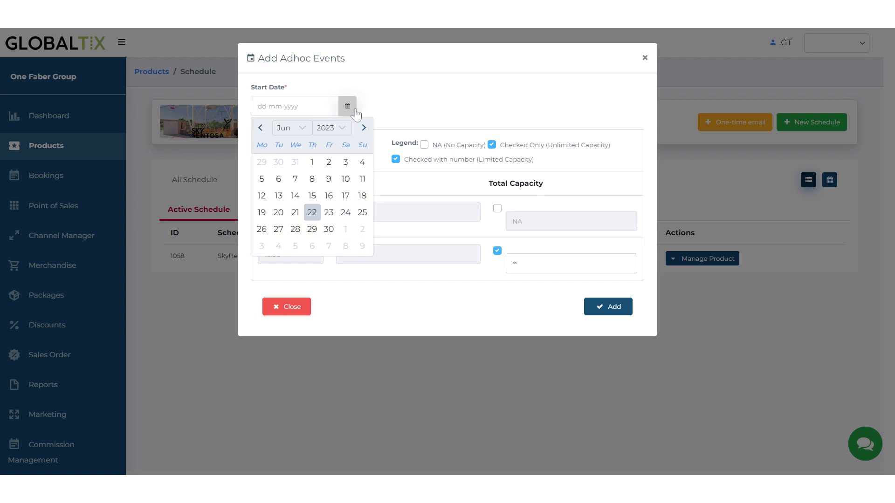
click(301, 215)
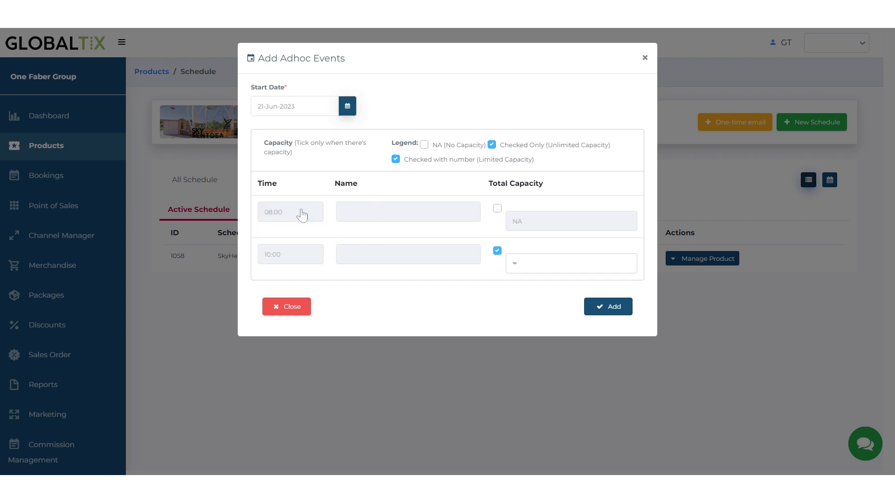
click(611, 306)
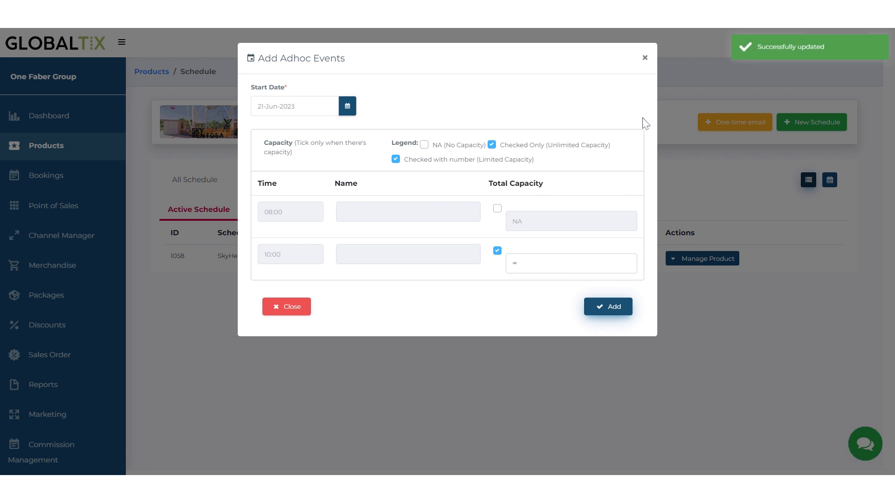
click(644, 57)
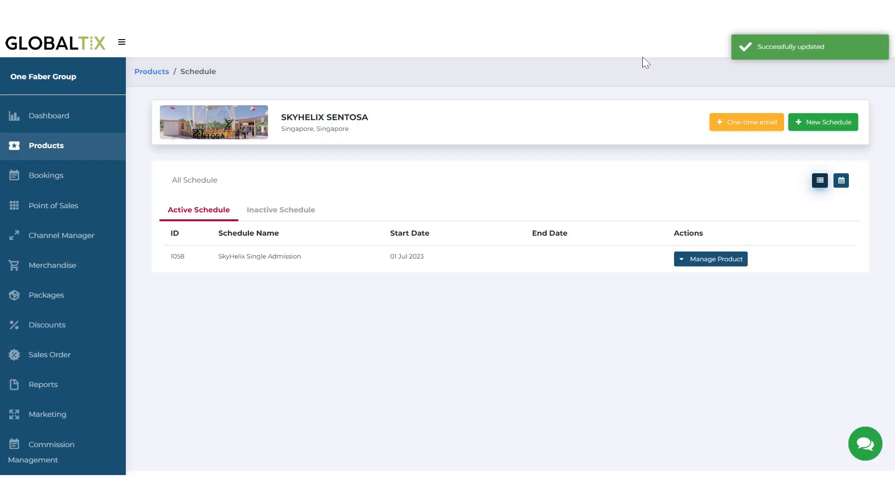
click(699, 262)
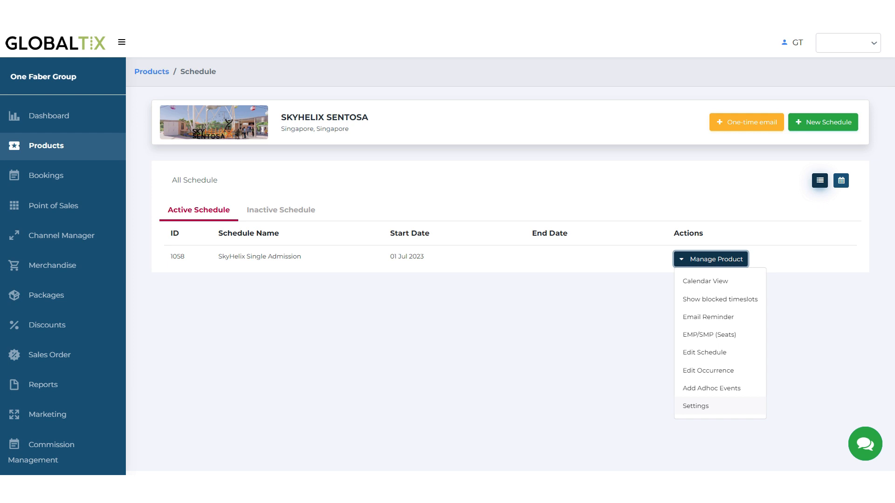
click(616, 353)
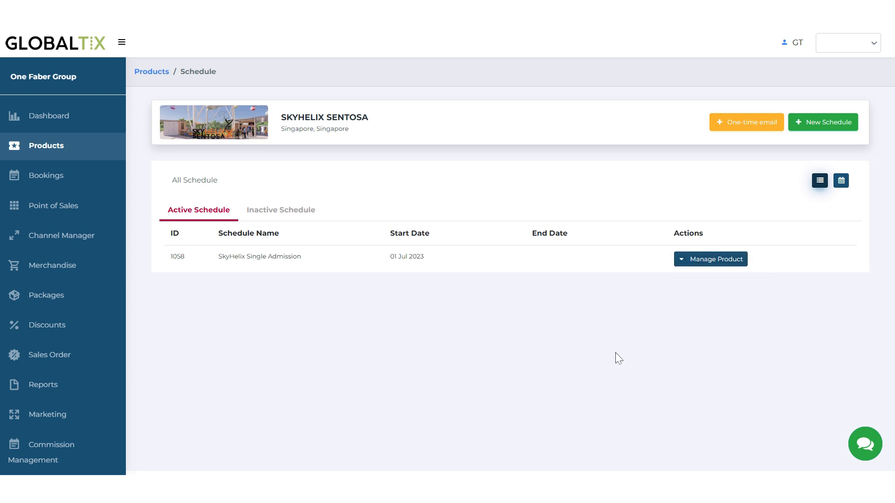